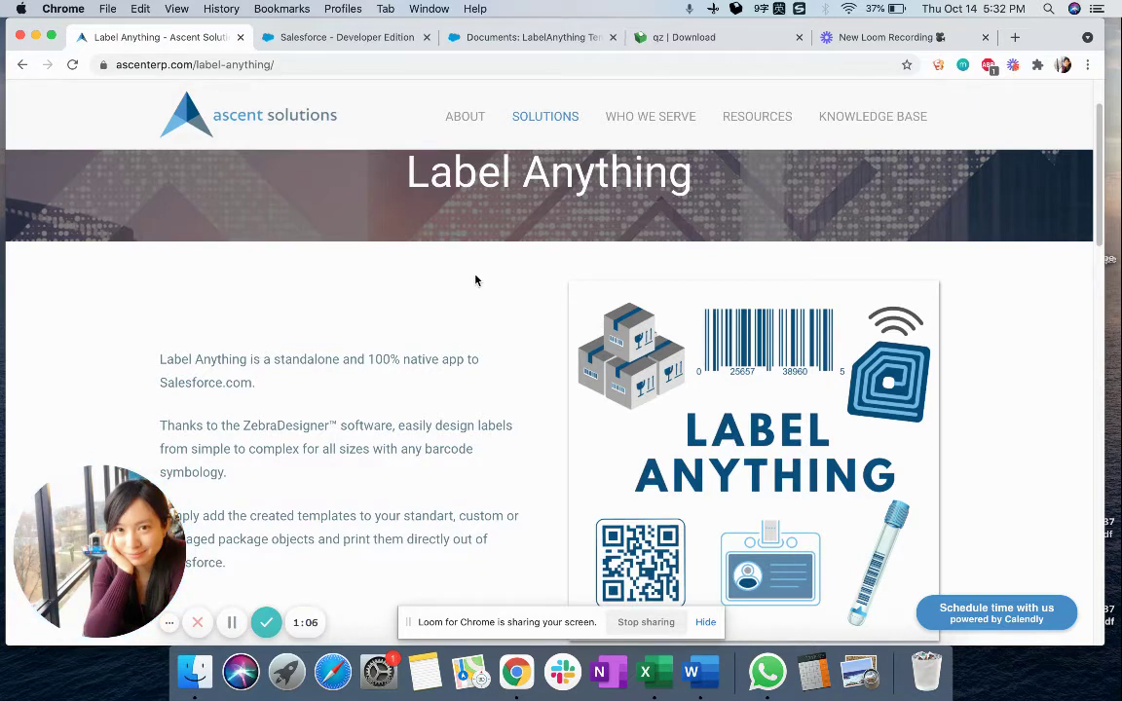
- Switch from the Label Anything product page to the Salesforce home dashboard tab
left_click(340, 38)
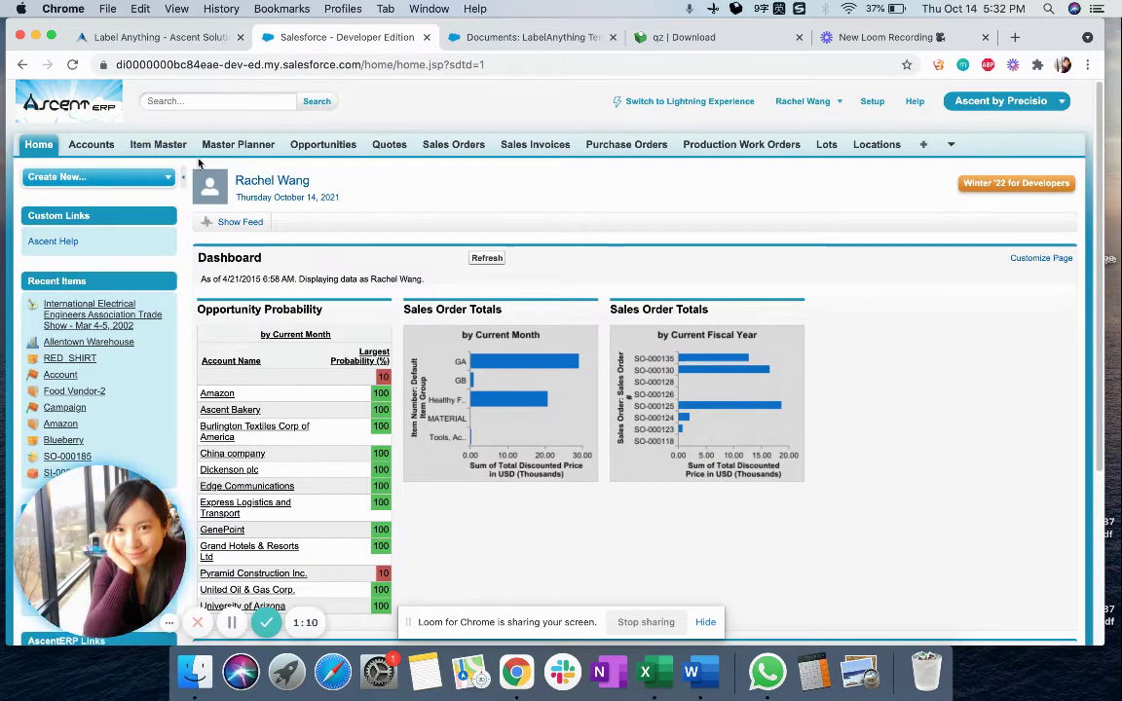
- Open the Ascent Bakery record from the Accounts list
left_click(90, 144)
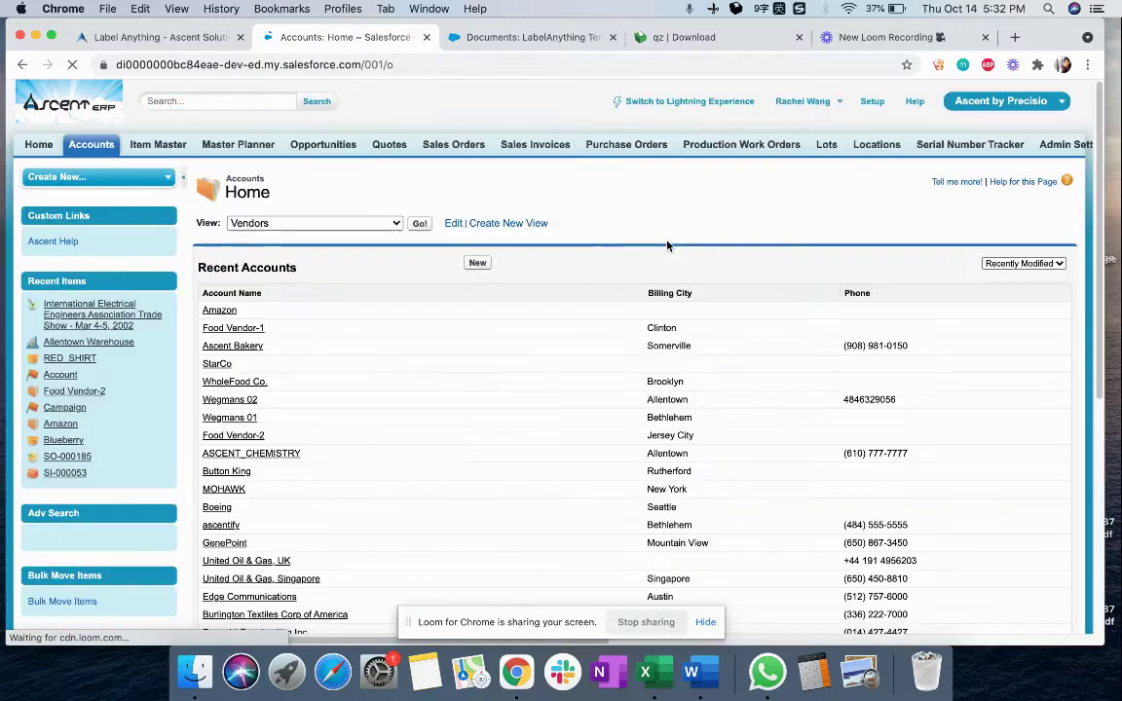
left_click(251, 348)
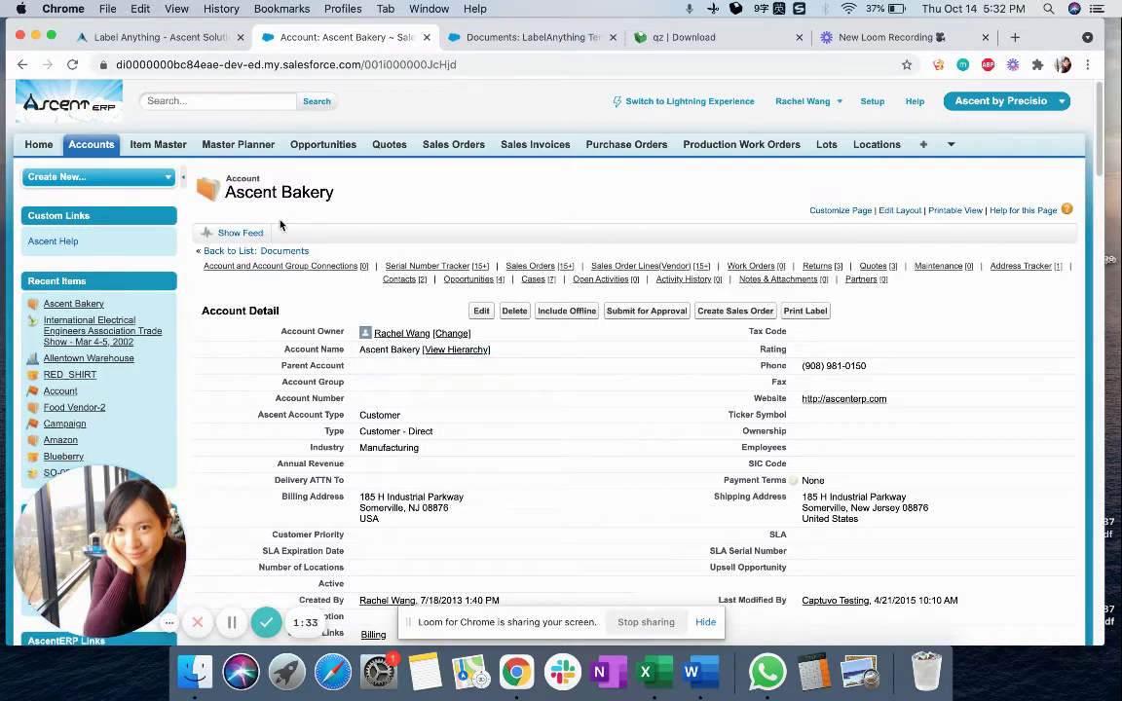
- Print Ascent Bakery's Test Font account label on the Default printer, then close the window
left_click(809, 314)
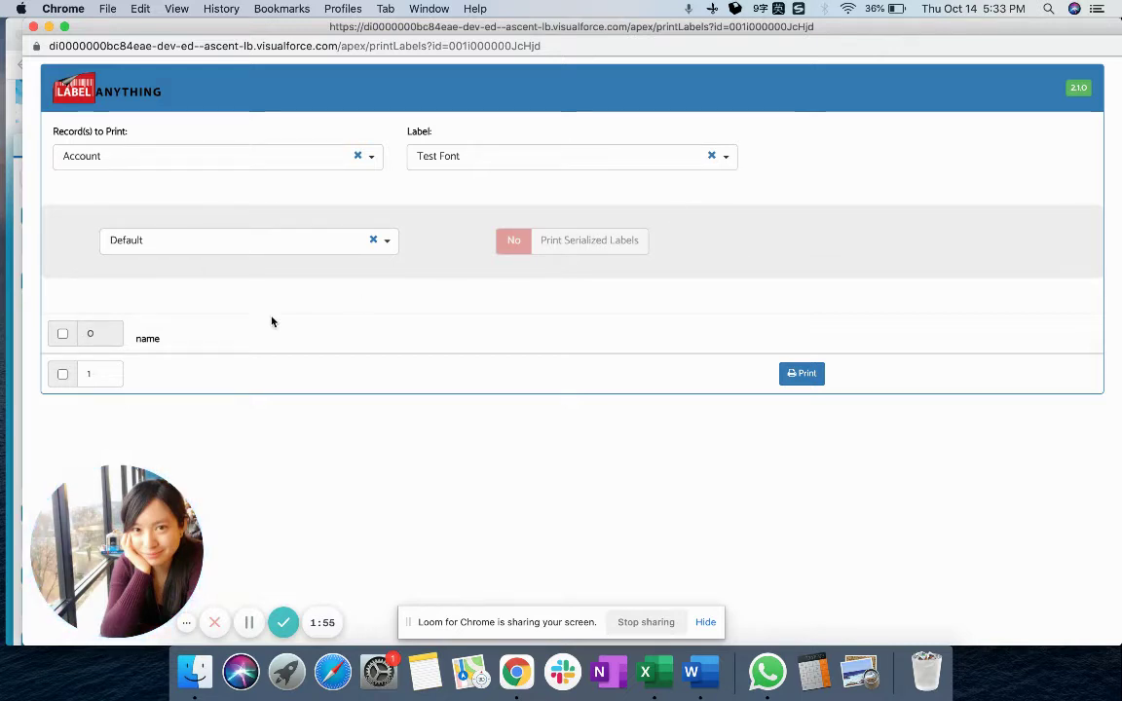
left_click(250, 249)
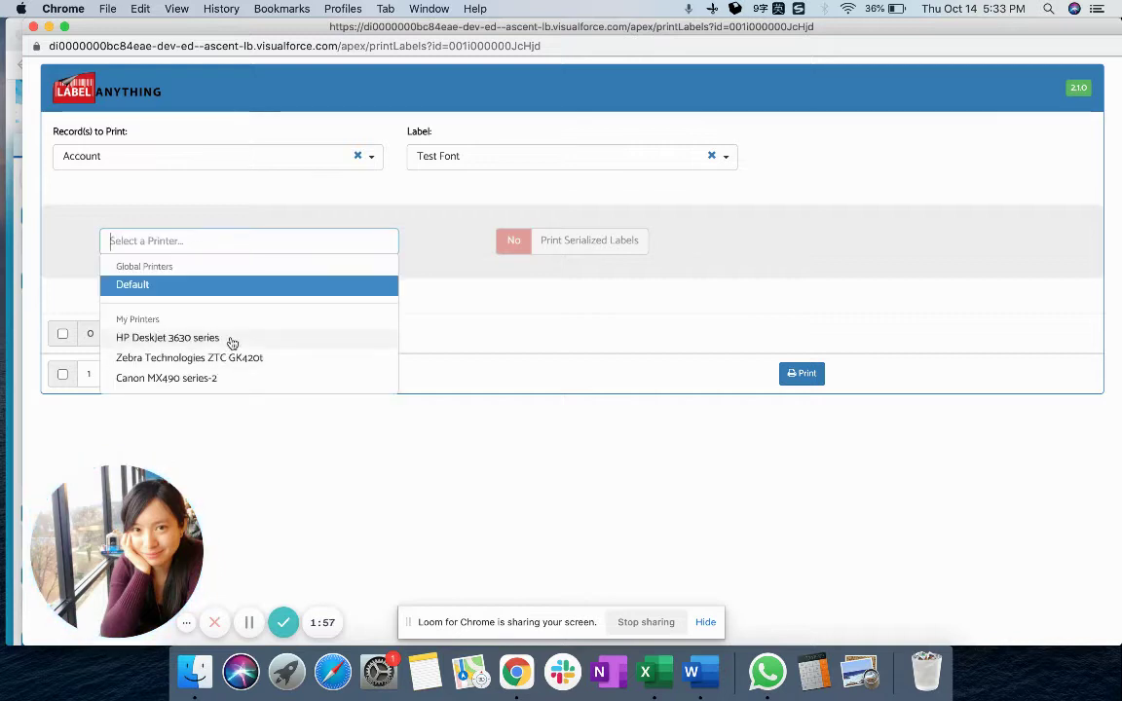
left_click(452, 237)
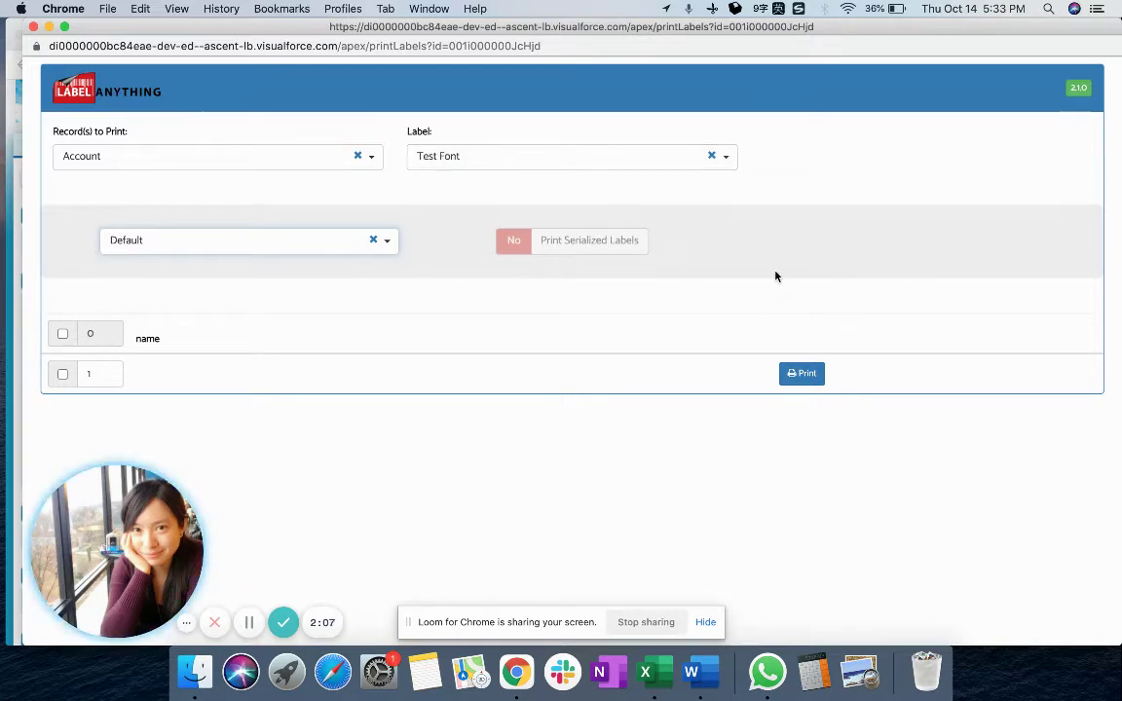
left_click(792, 386)
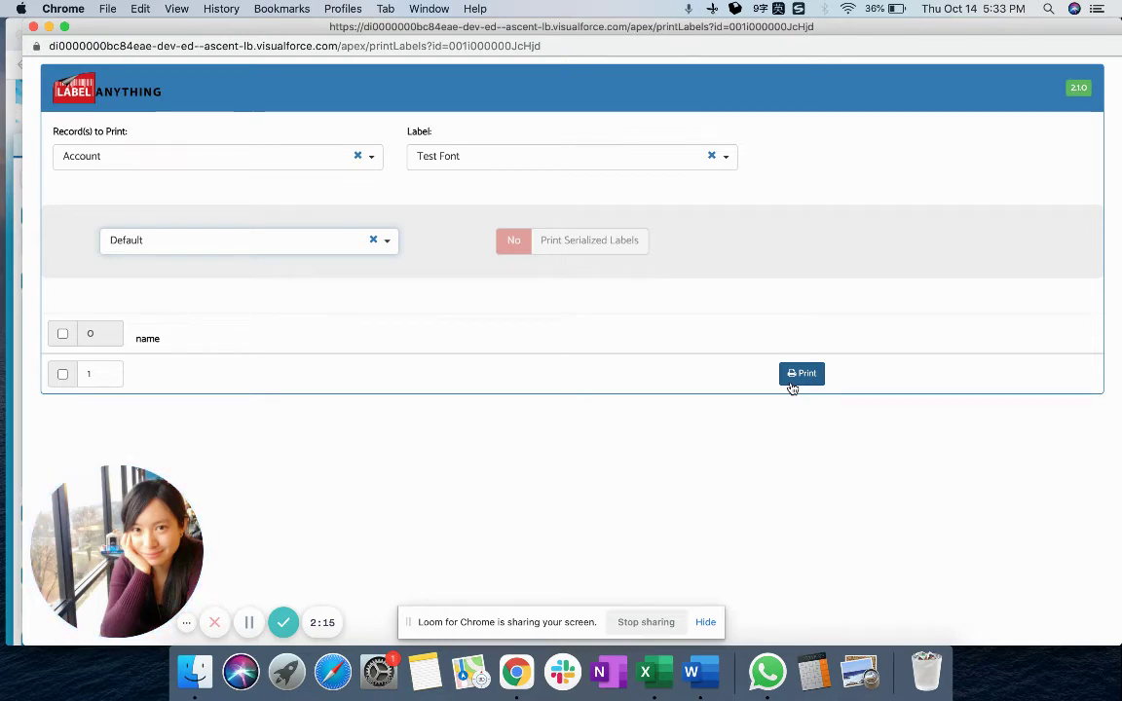
left_click(33, 27)
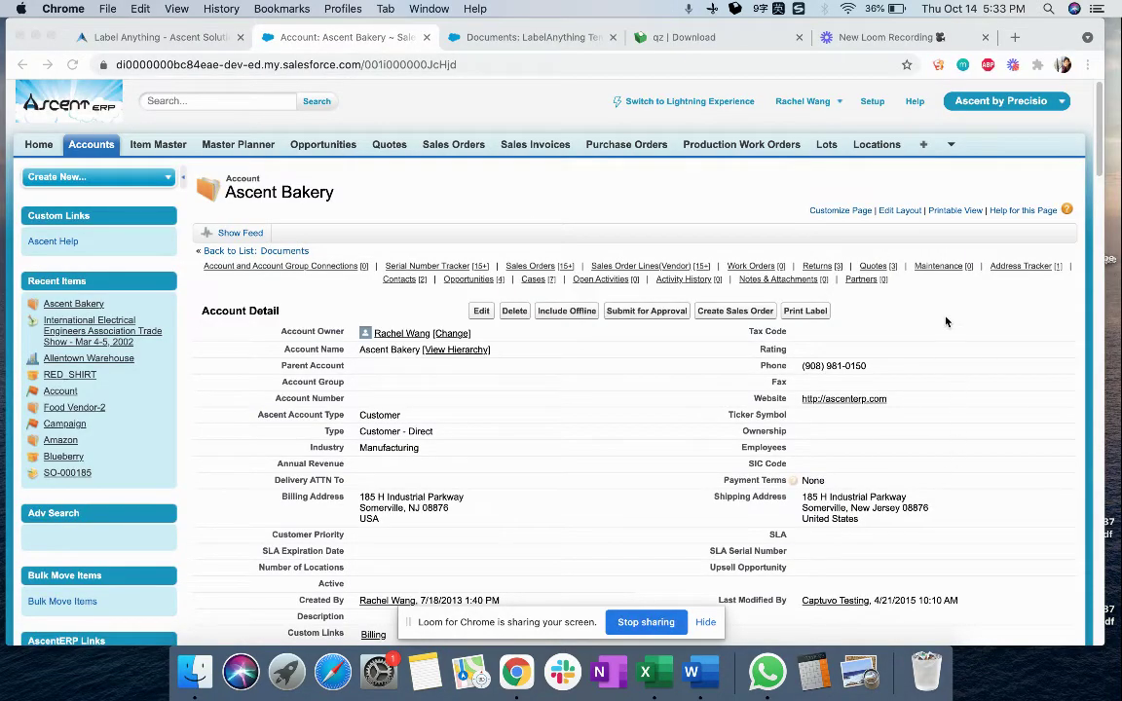
left_click(814, 311)
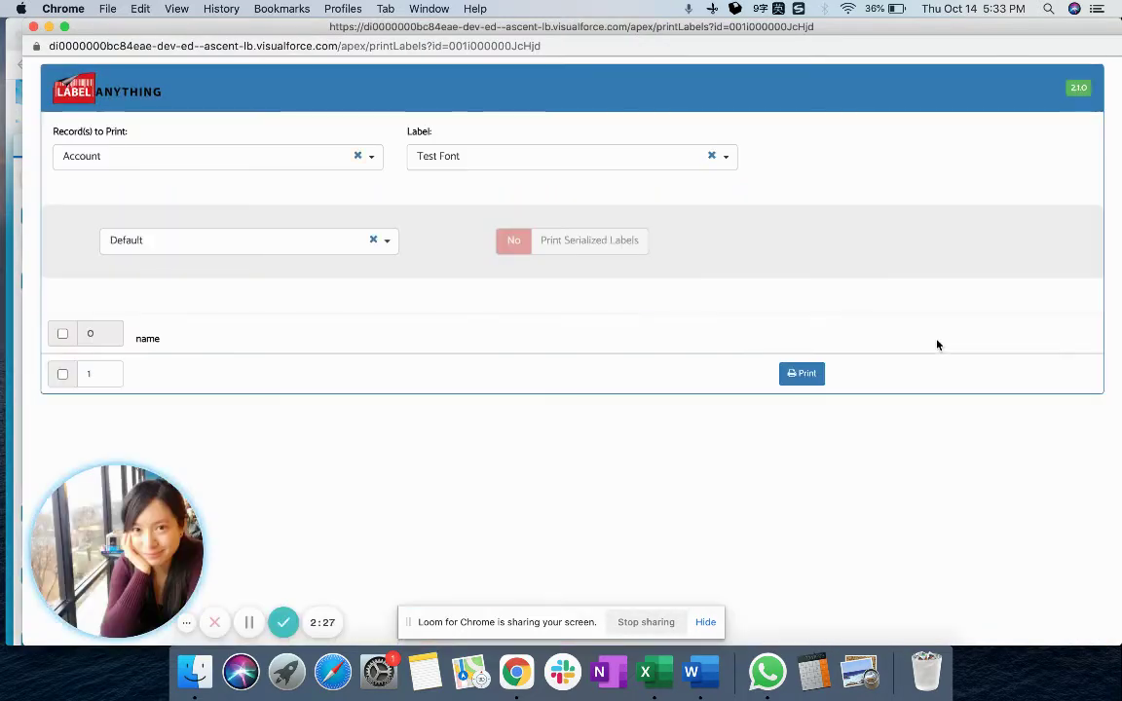
left_click(33, 27)
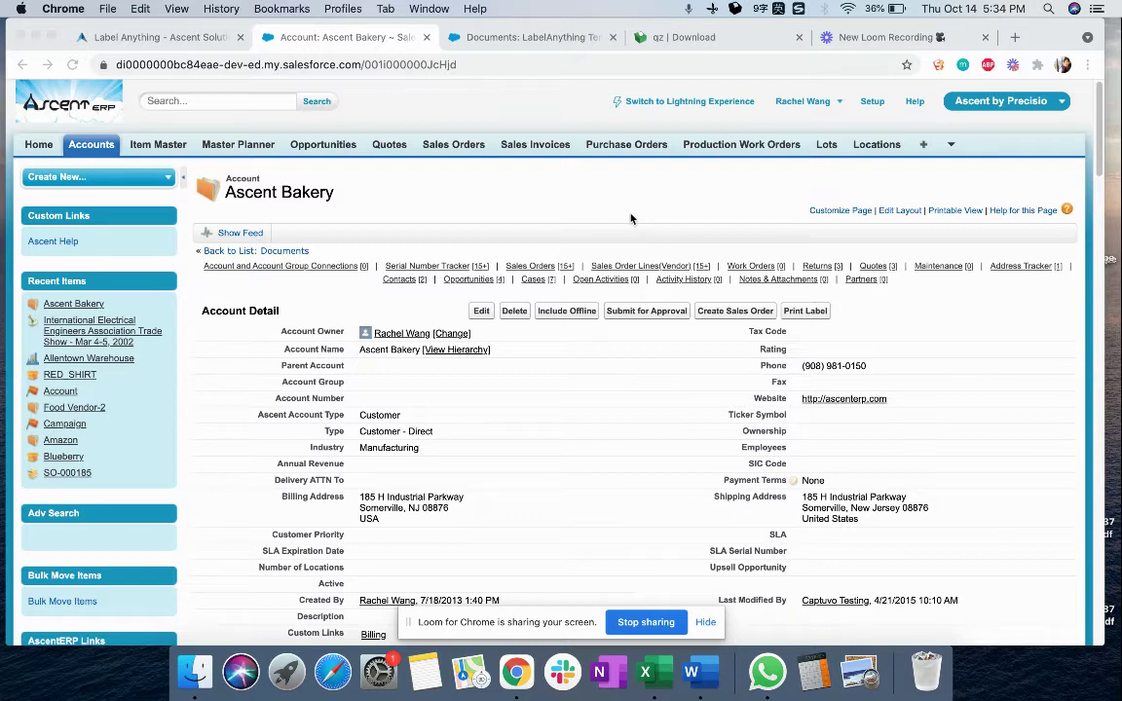
left_click(950, 145)
- Load the existing Account configuration on the LabelAnything configuration page
left_click(828, 314)
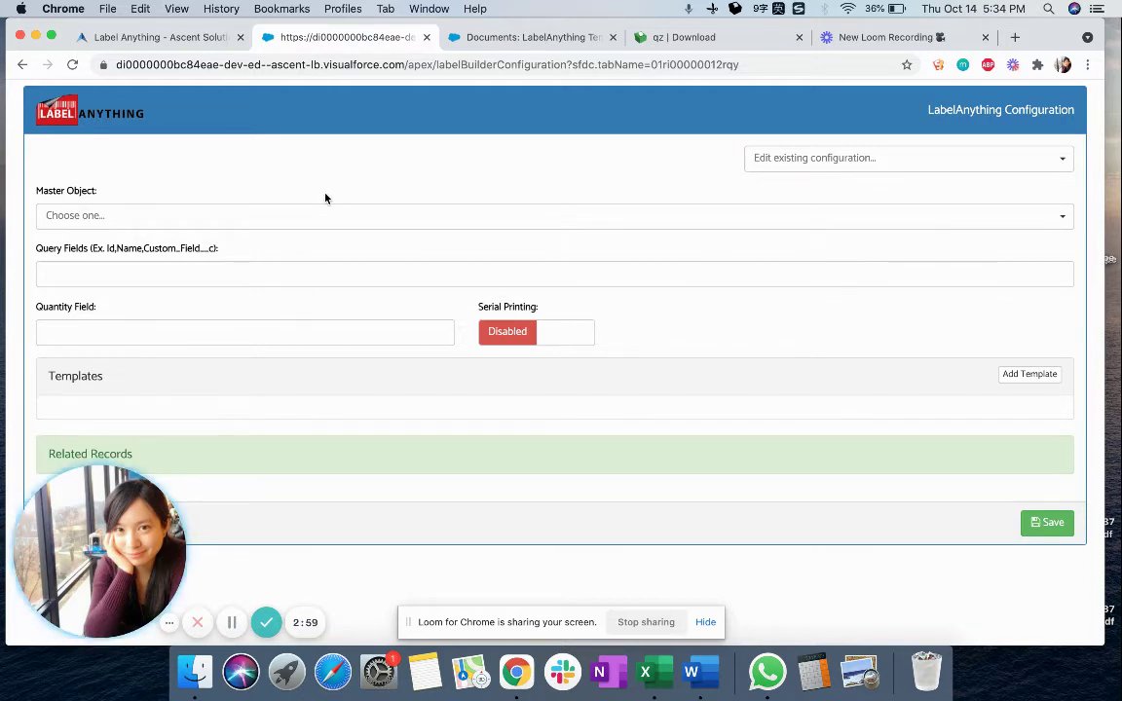
left_click(843, 162)
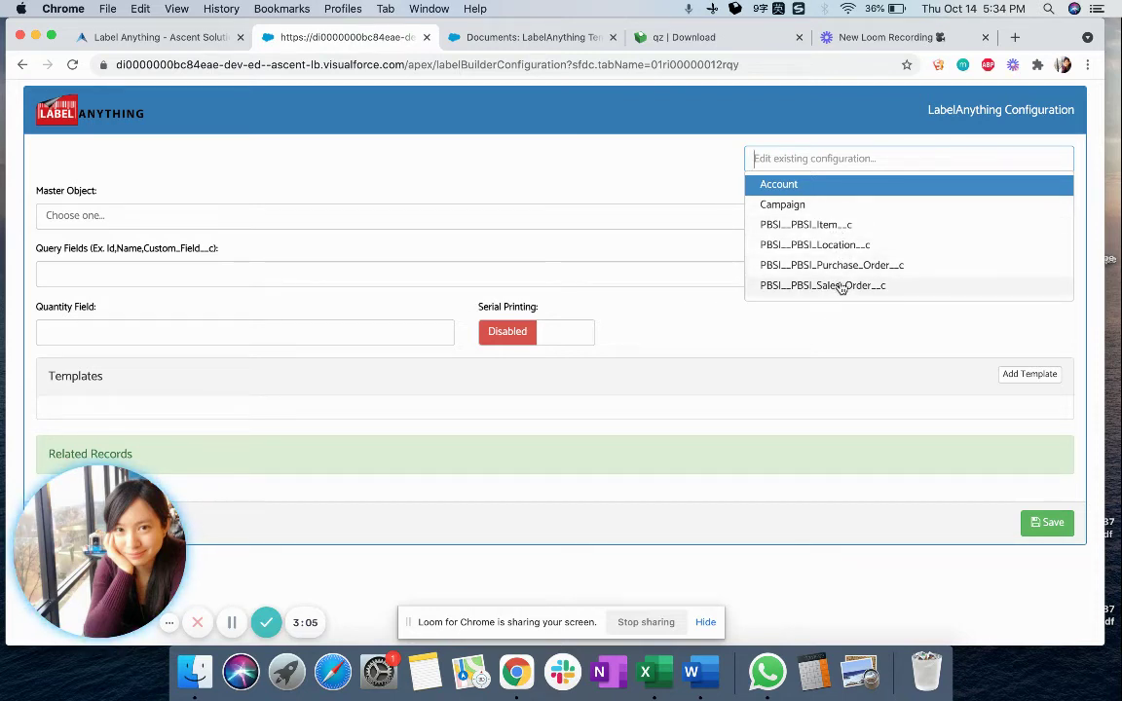
left_click(784, 185)
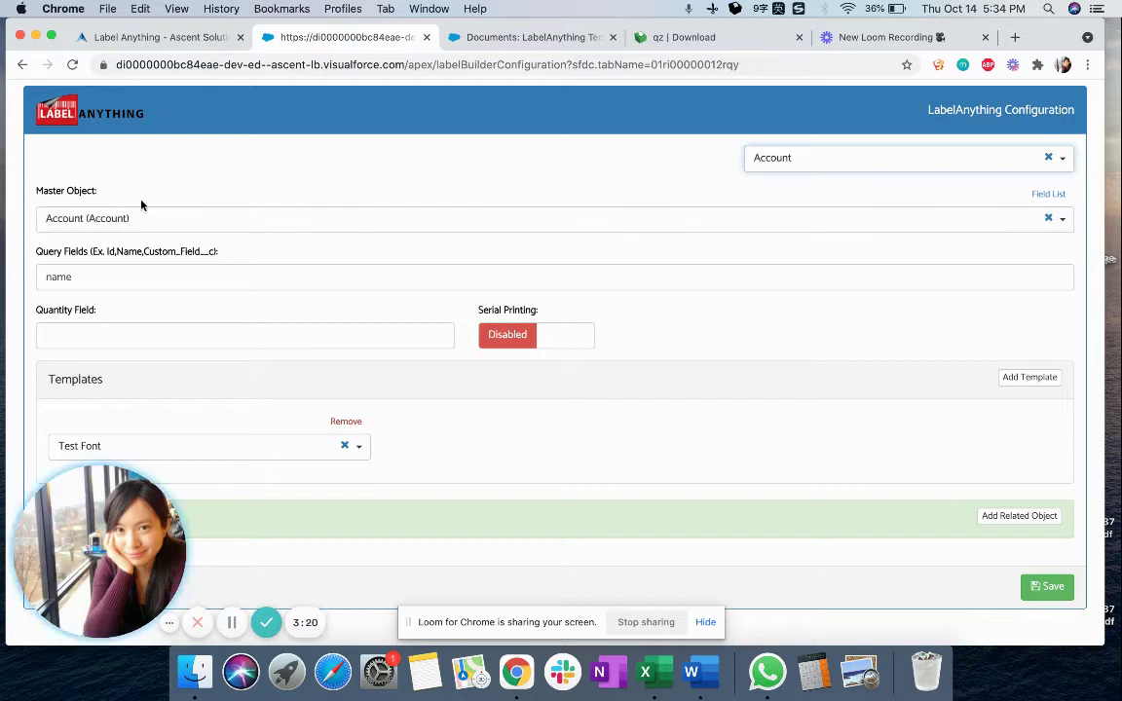
- Add a comma after 'name' in Query Fields, then view the LabelAnything Templates documents list
left_click(70, 283)
type(",")
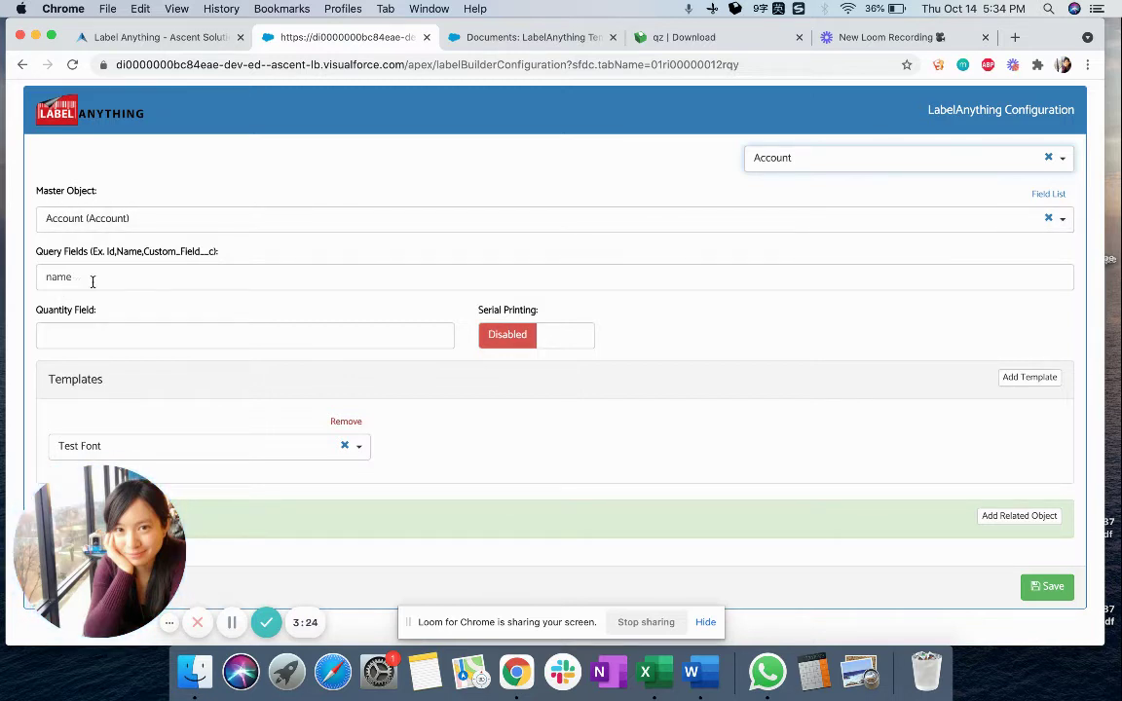
left_click_drag(140, 485, 1051, 468)
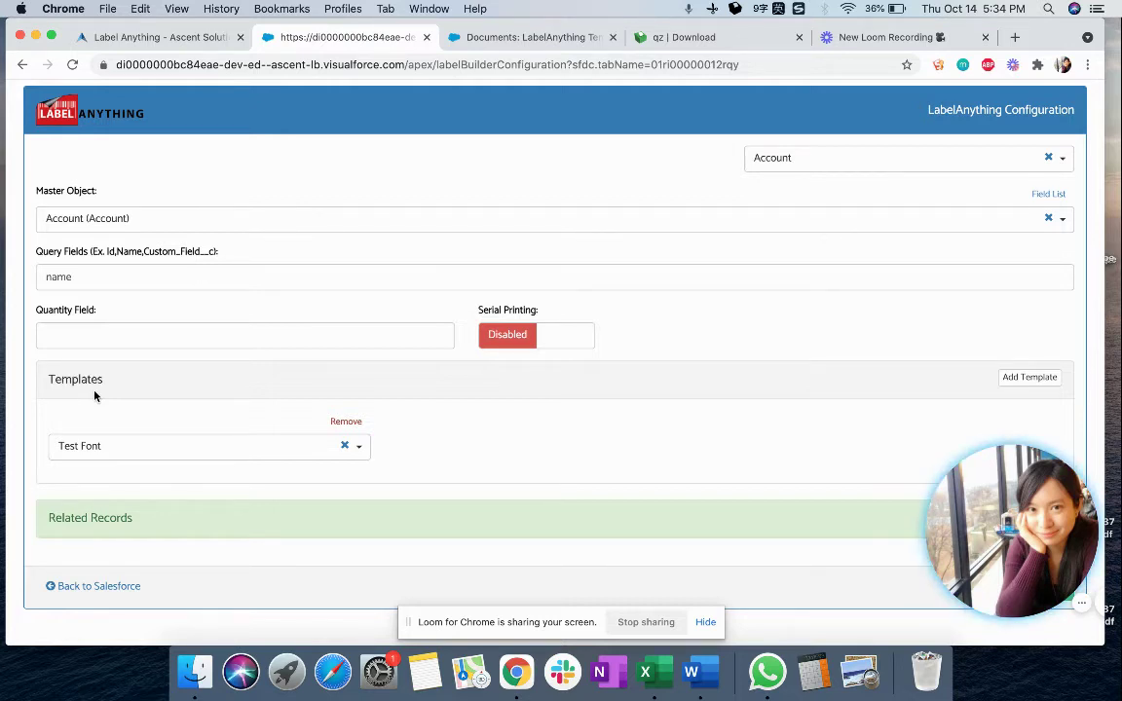
left_click(504, 39)
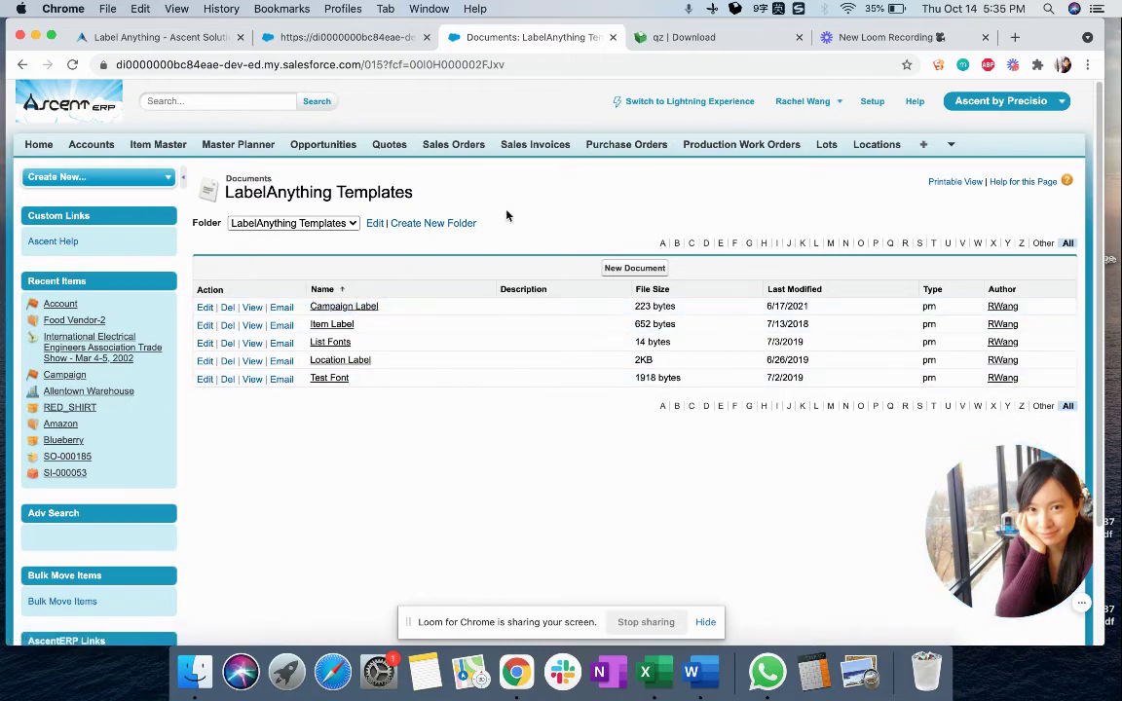
- Go back to the LabelAnything configuration page and return to the Salesforce home page
left_click(292, 37)
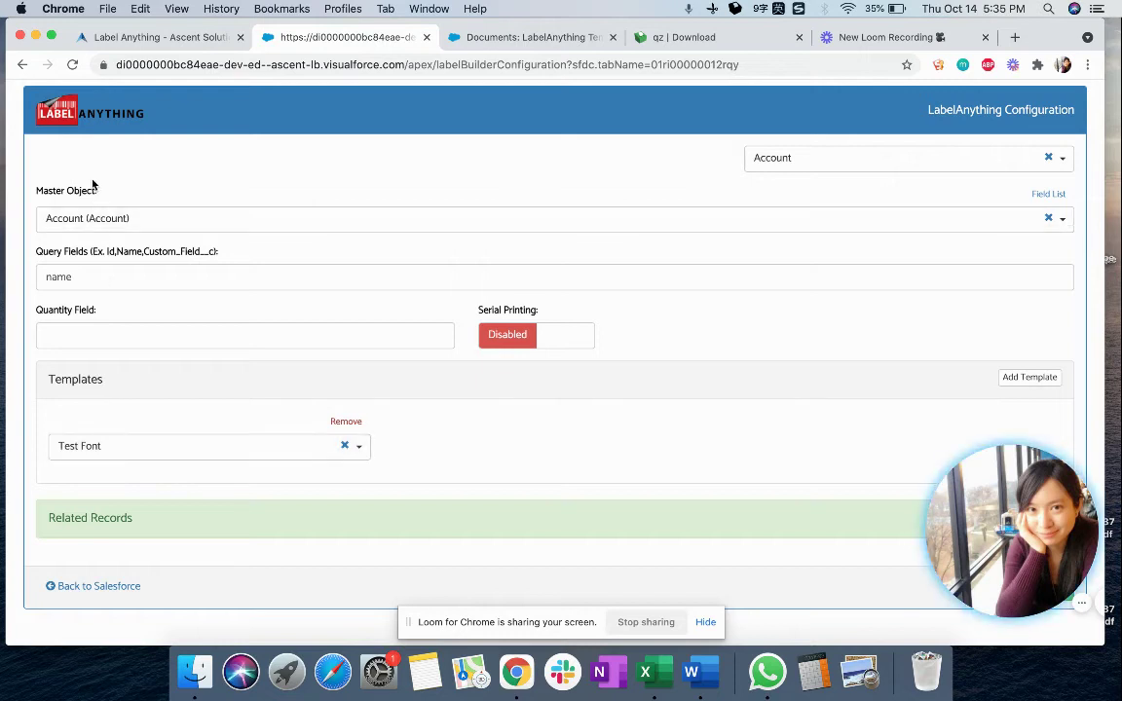
mouse_move(1026, 500)
left_click_drag(1027, 501, 811, 474)
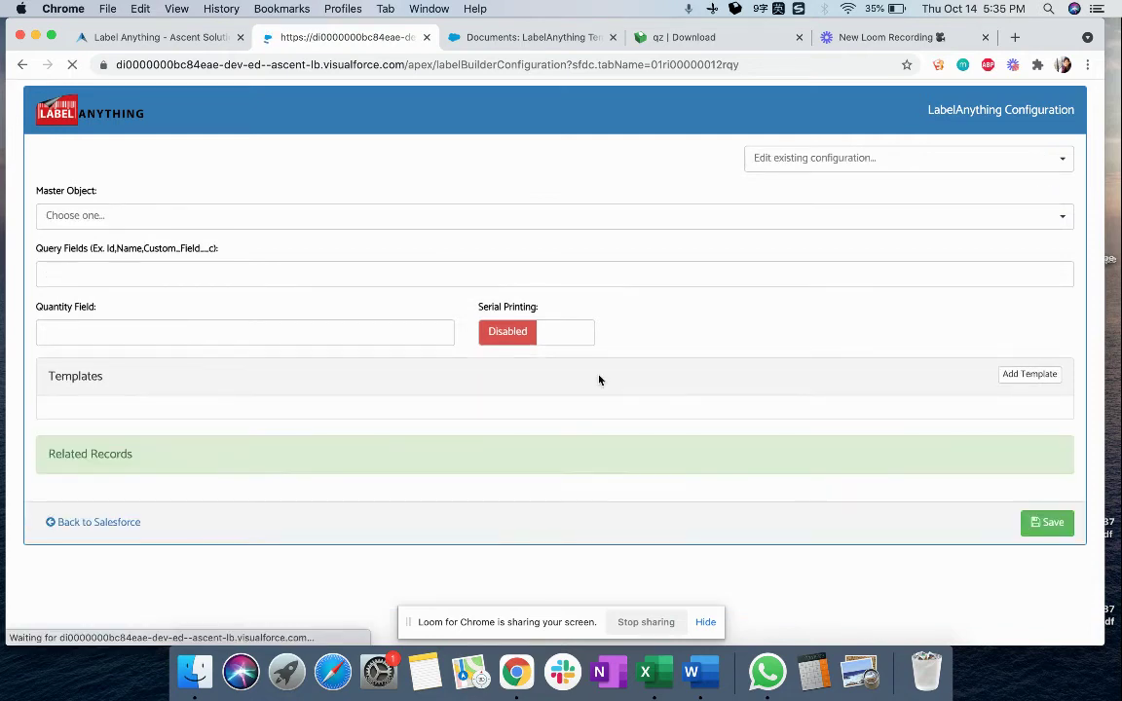
left_click(89, 524)
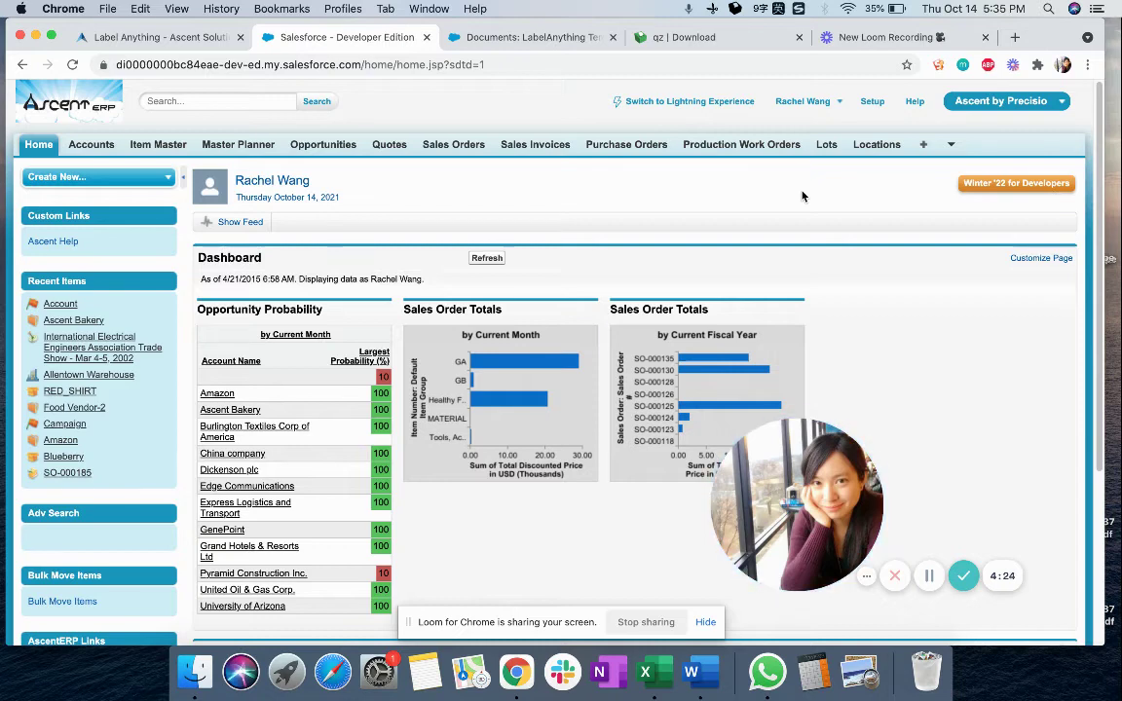
- Open the International Electrical Engineers Association Trade Show campaign from Campaigns via All Tabs
left_click(923, 146)
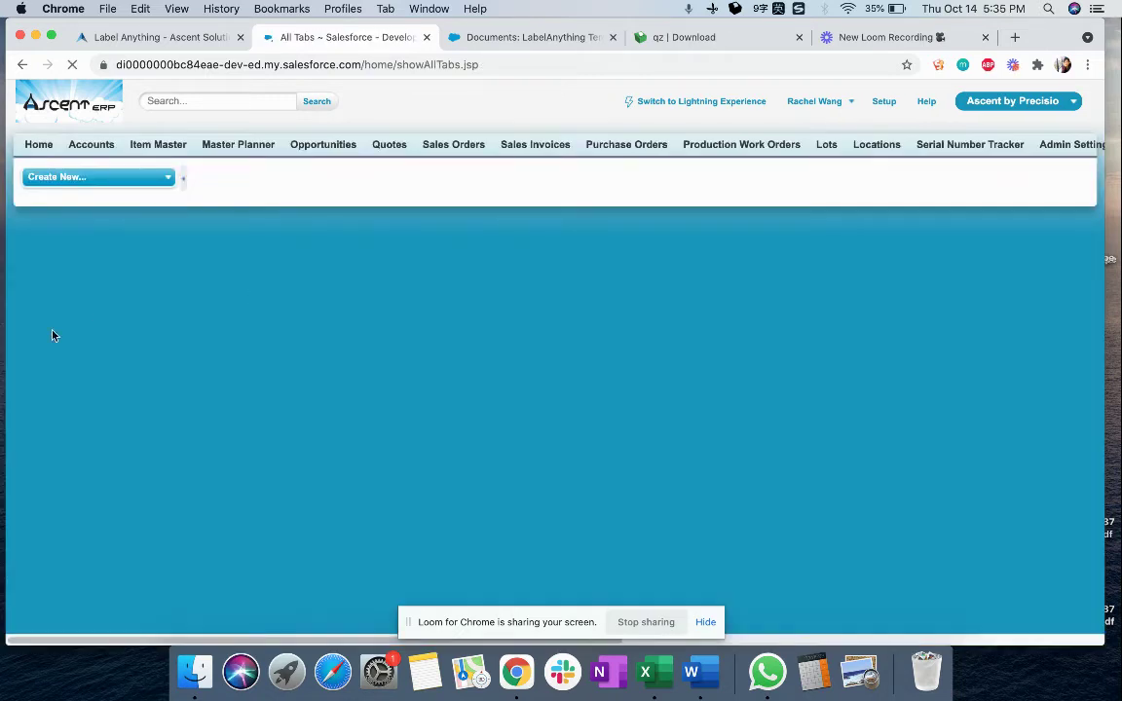
scroll(351, 409, "down", 5)
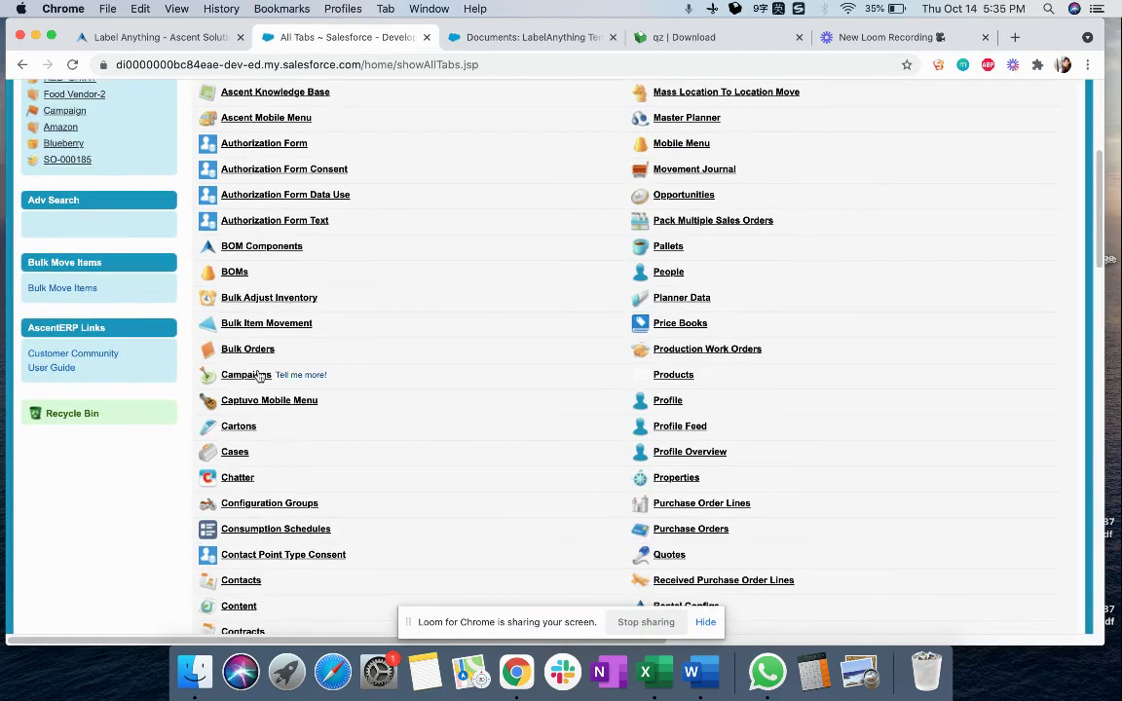
left_click(247, 375)
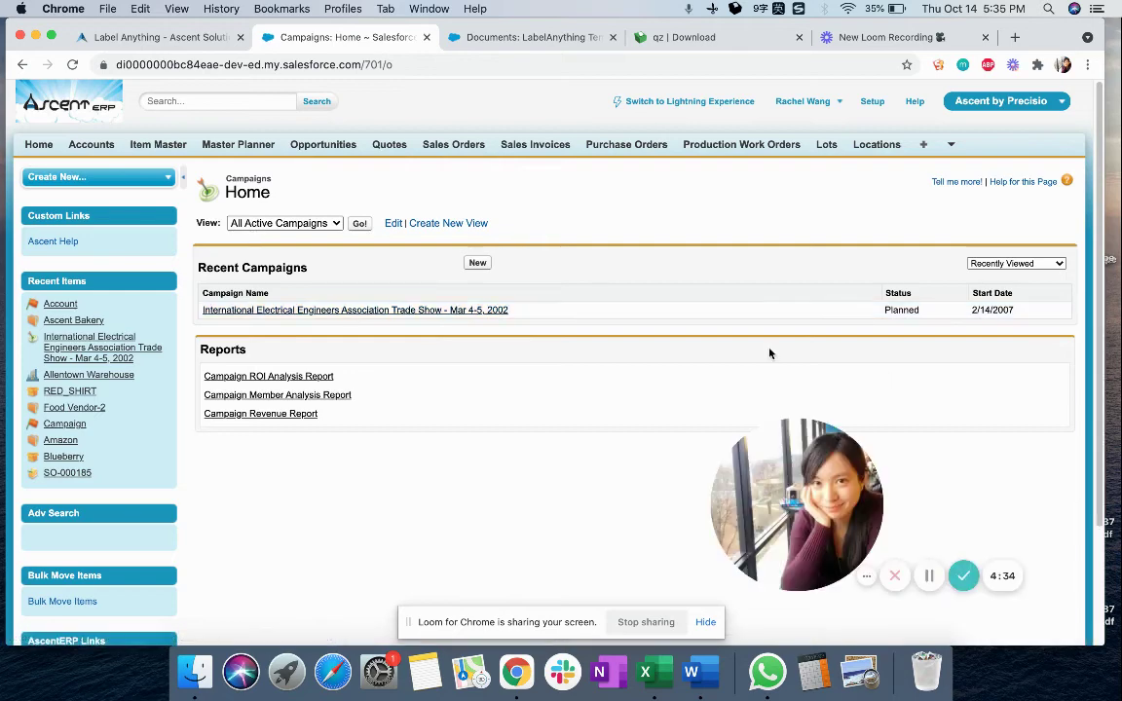
left_click(454, 310)
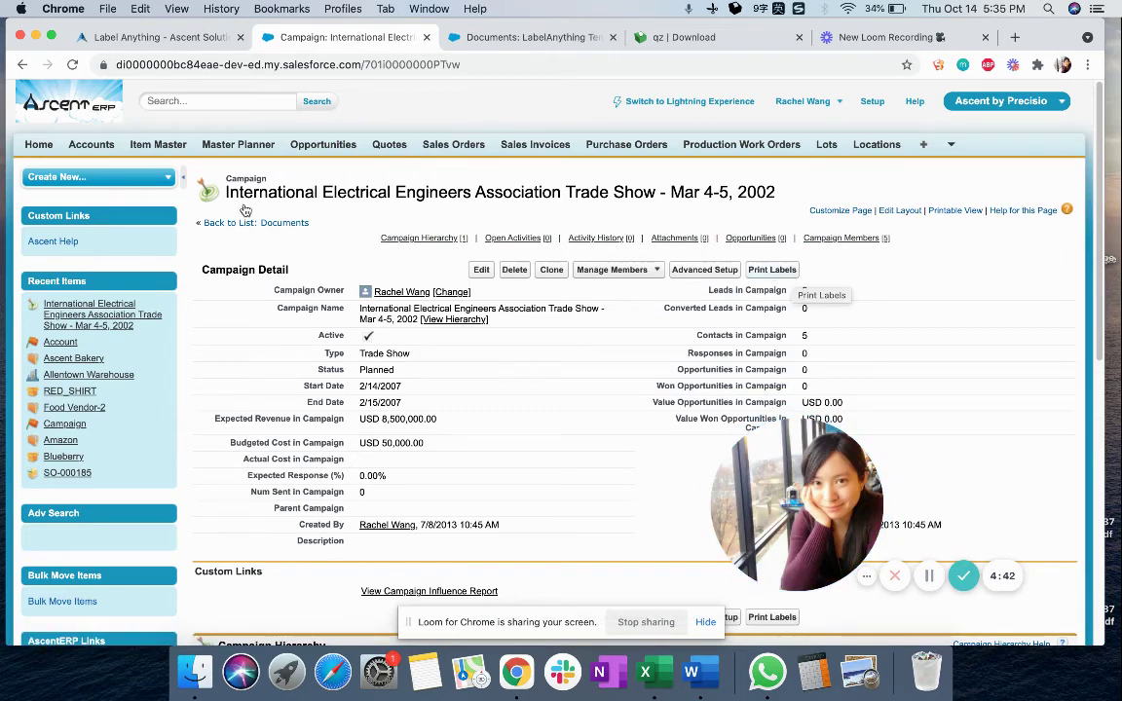
- Set up Print Labels for Campaign Member records using the Campaign Label template
left_click(770, 270)
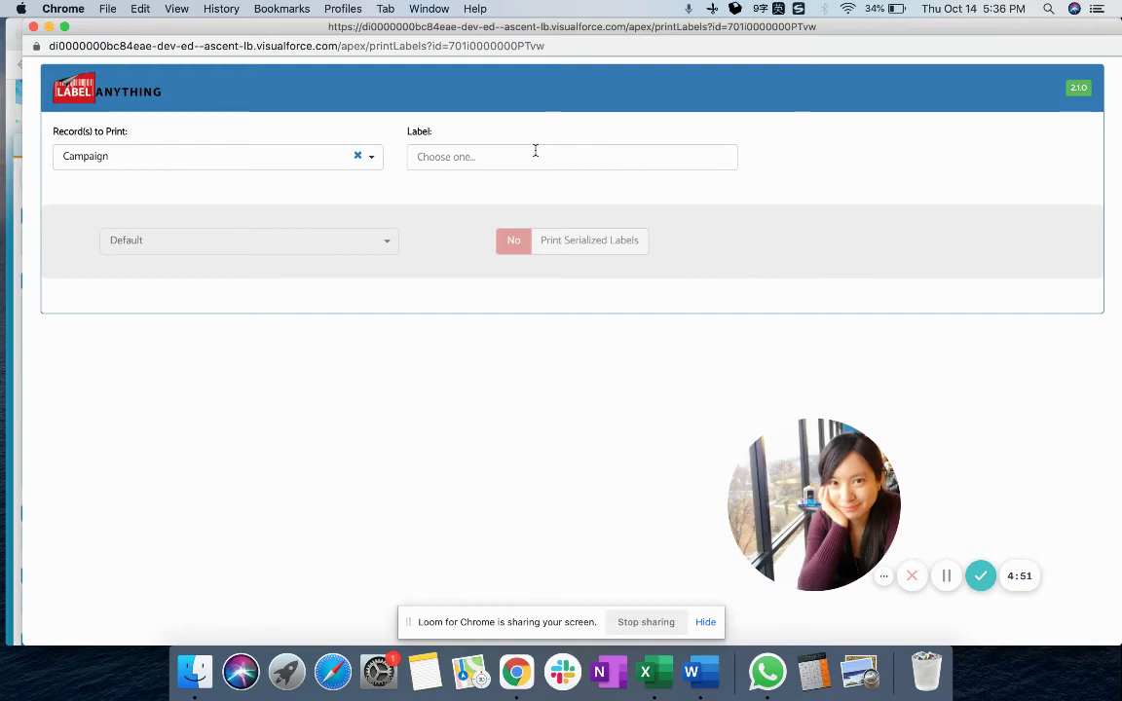
left_click(338, 155)
left_click(282, 255)
left_click(516, 156)
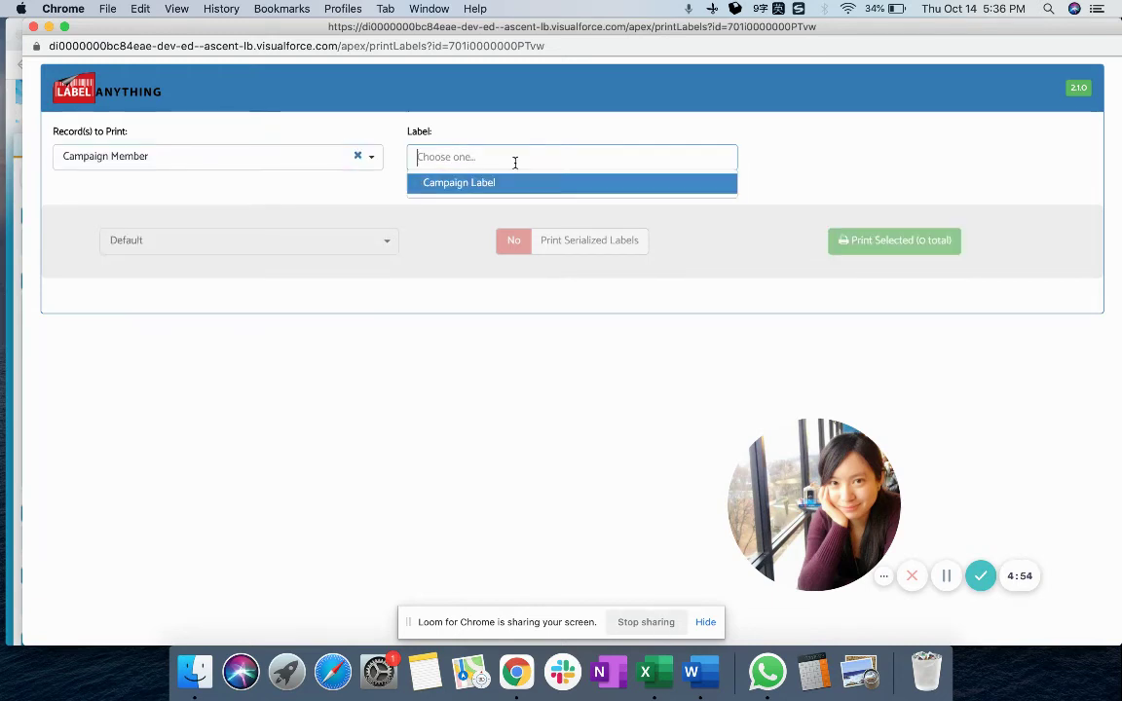
left_click(458, 180)
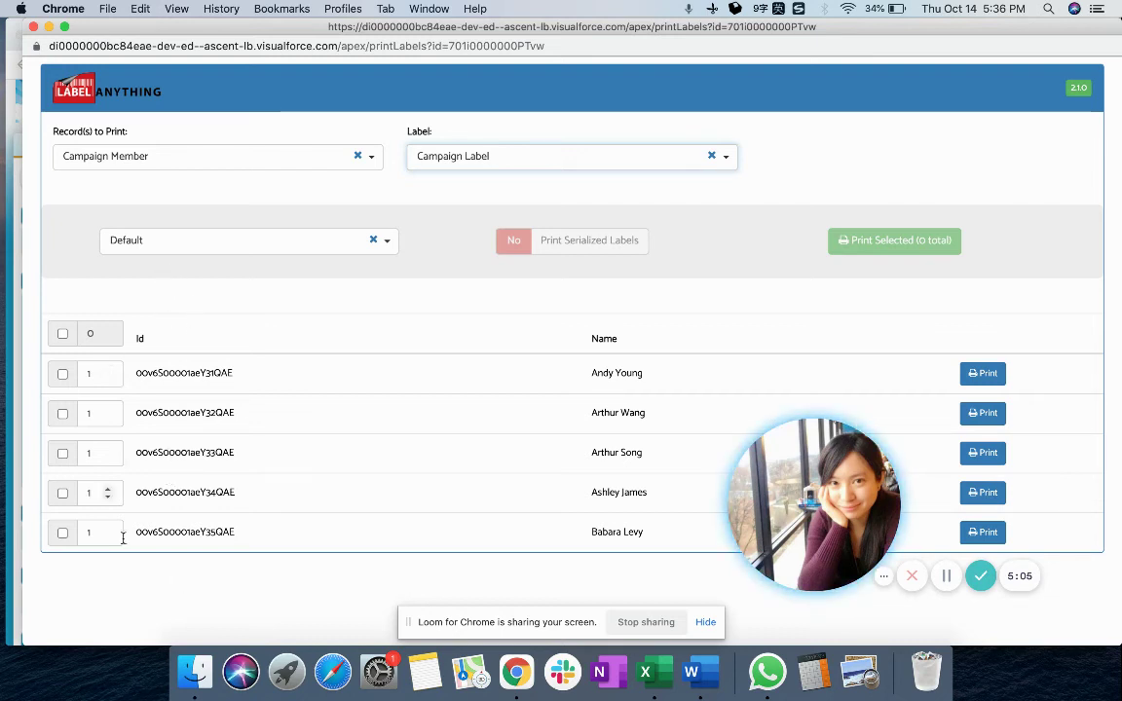
- Select only the first two campaign members, then close the print window
left_click(61, 334)
left_click(62, 334)
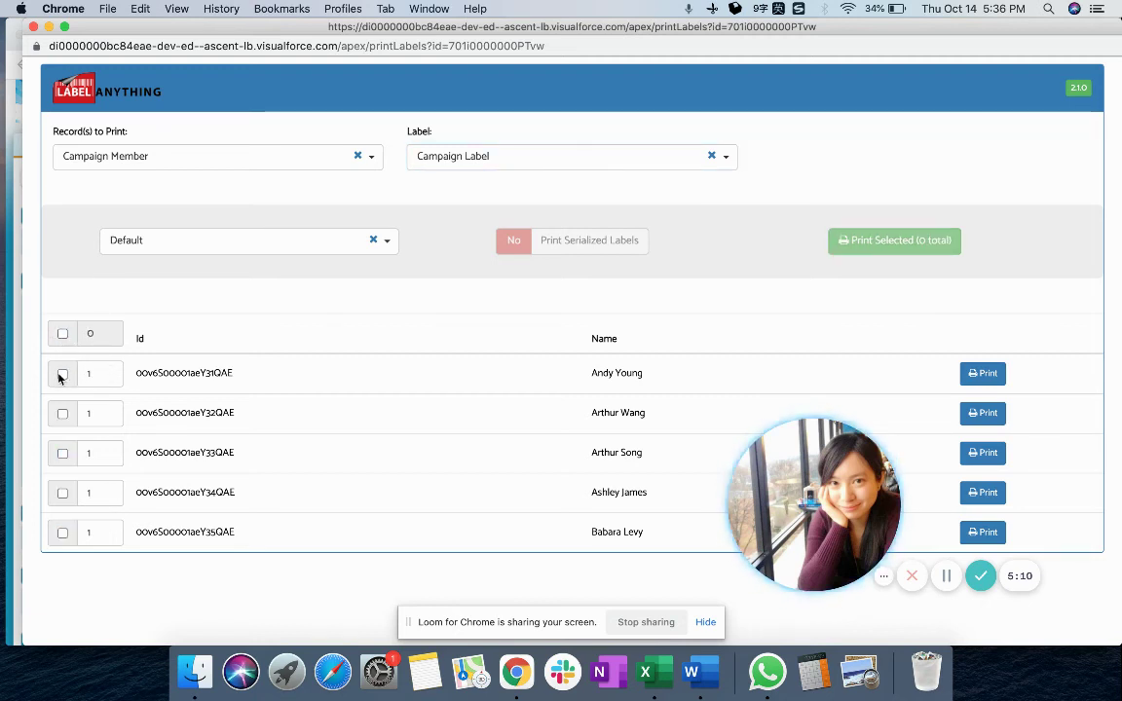
left_click(61, 374)
left_click(62, 413)
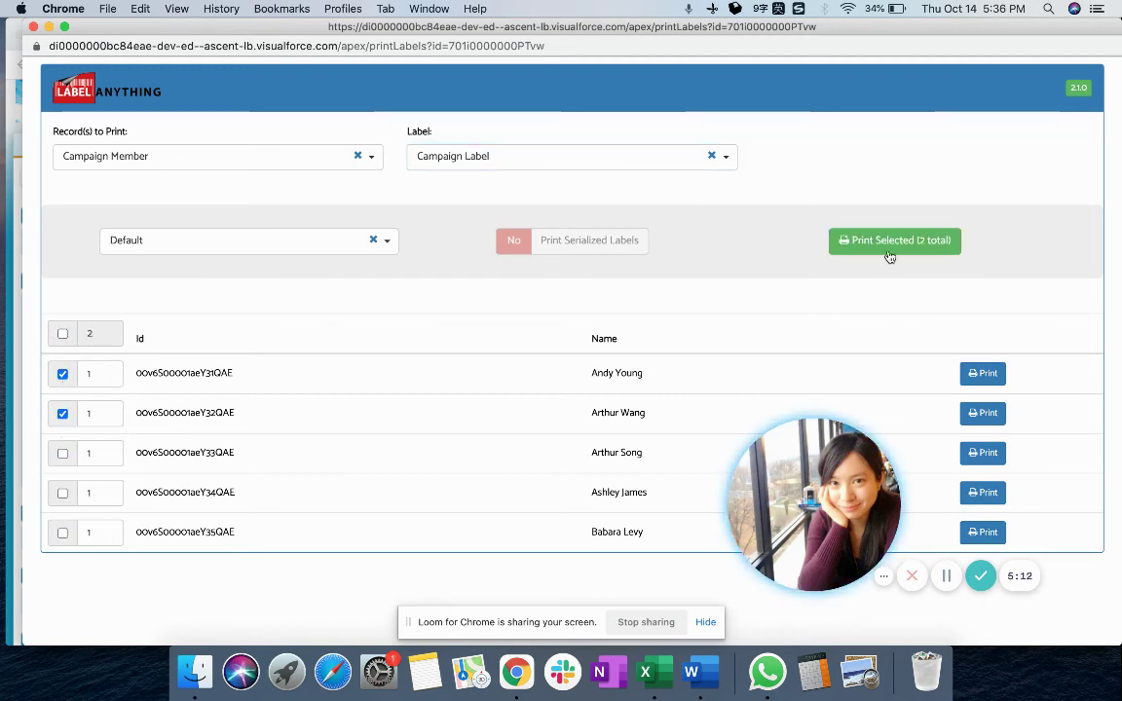
left_click(32, 28)
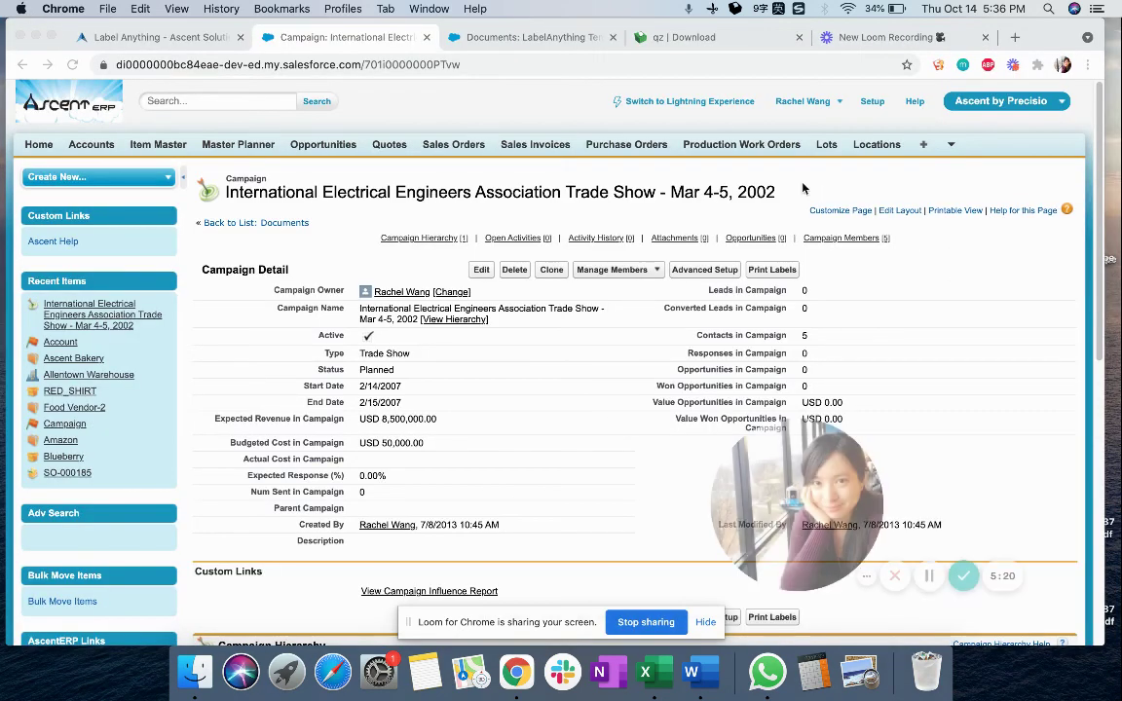
left_click(686, 39)
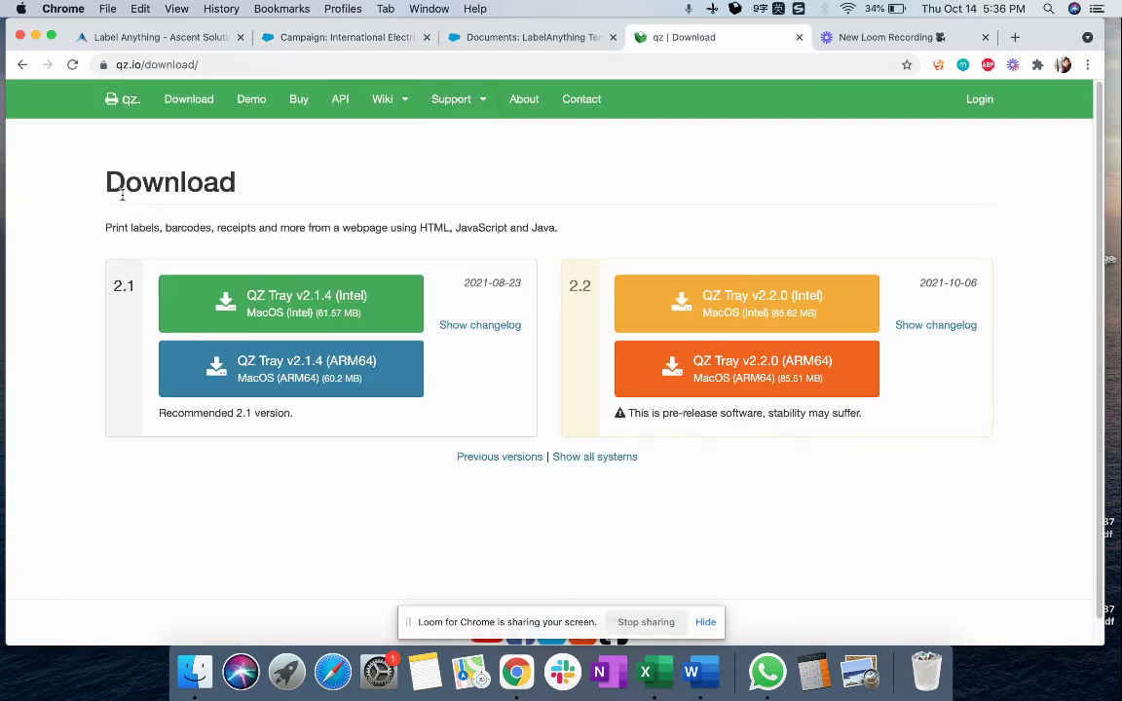
- Select the QZ Tray download page's URL, then return to the Label Anything product page
left_click(225, 63)
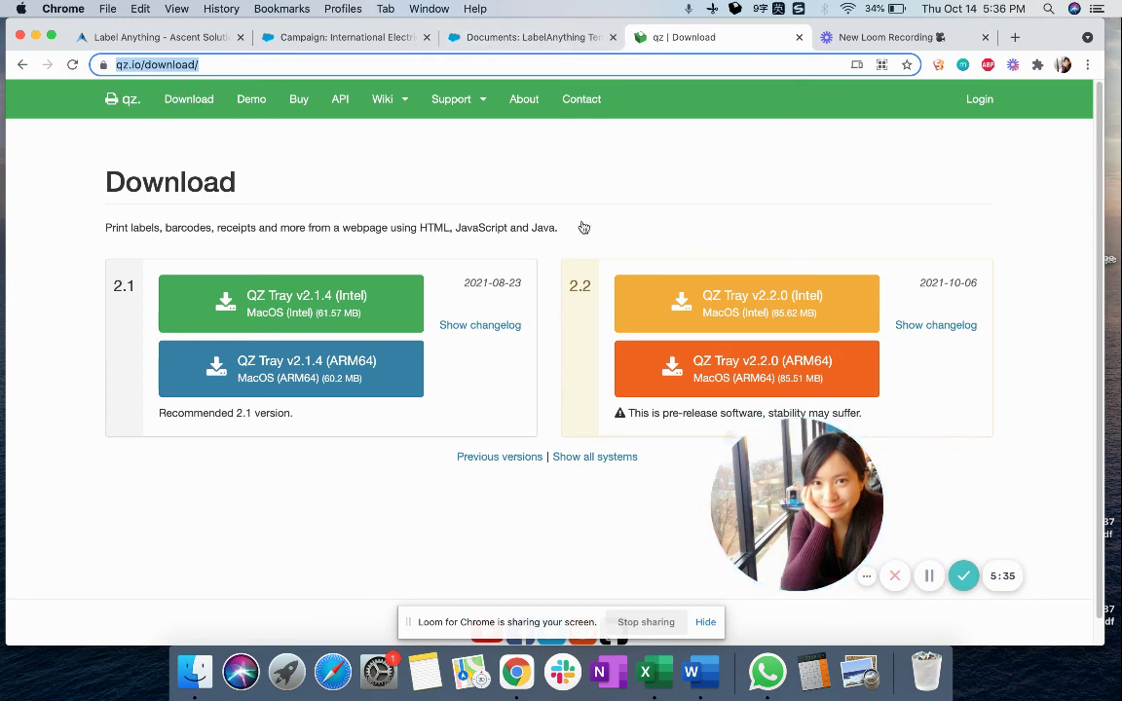
left_click(88, 38)
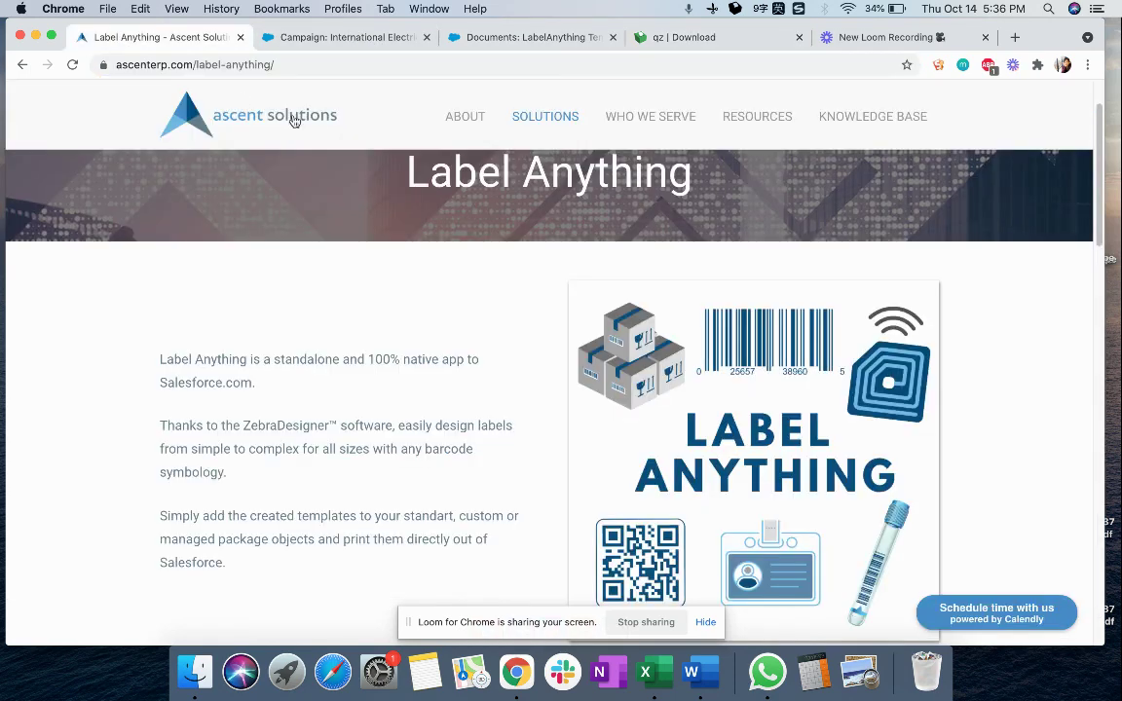